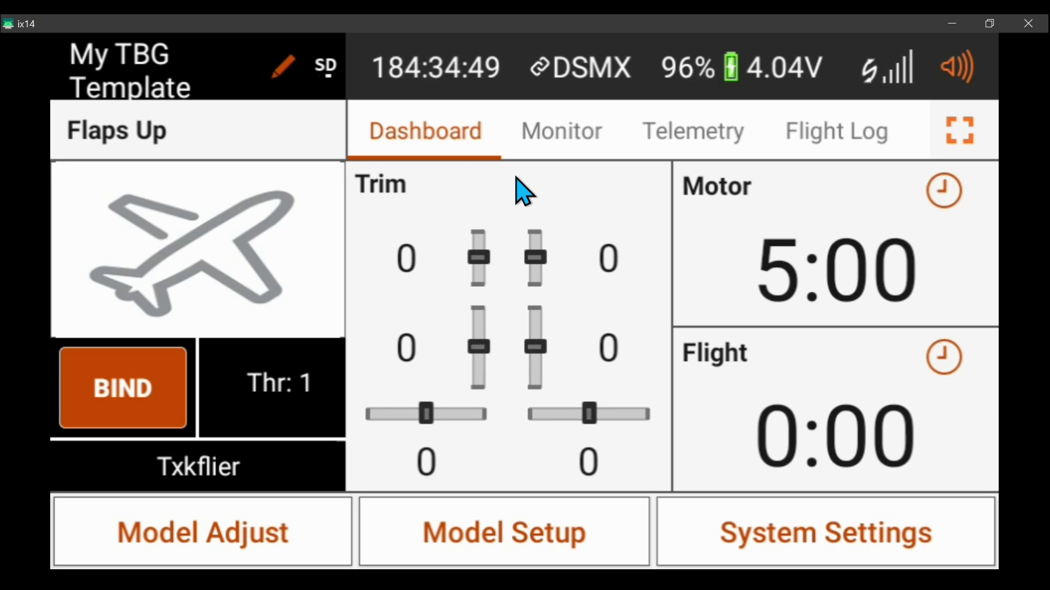
- Turn off RF and open Channel Assign from Model Setup
left_click(486, 547)
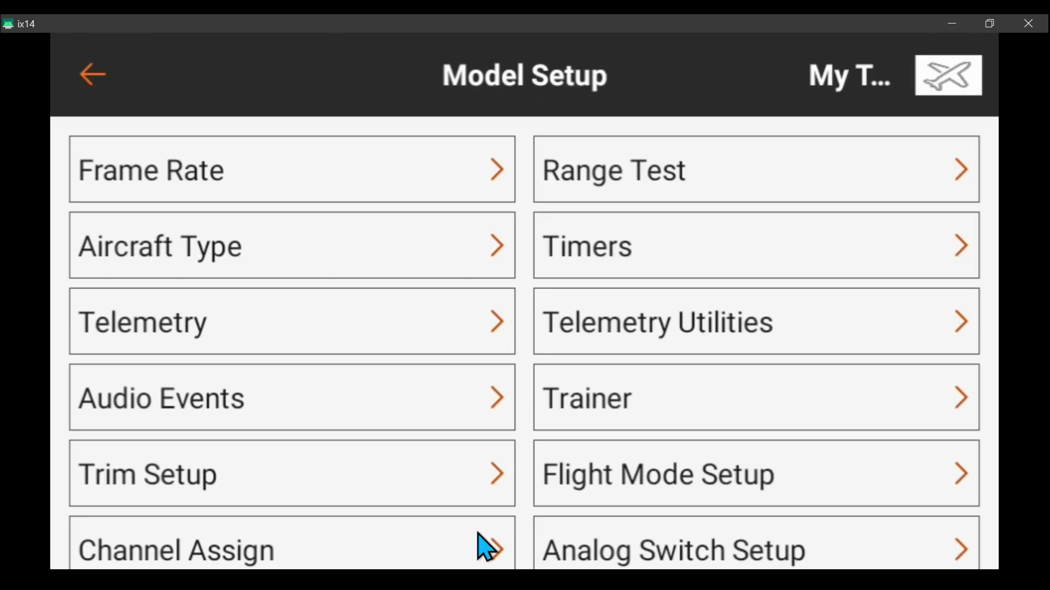
scroll(399, 386, "down", 1)
left_click(228, 462)
left_click(629, 399)
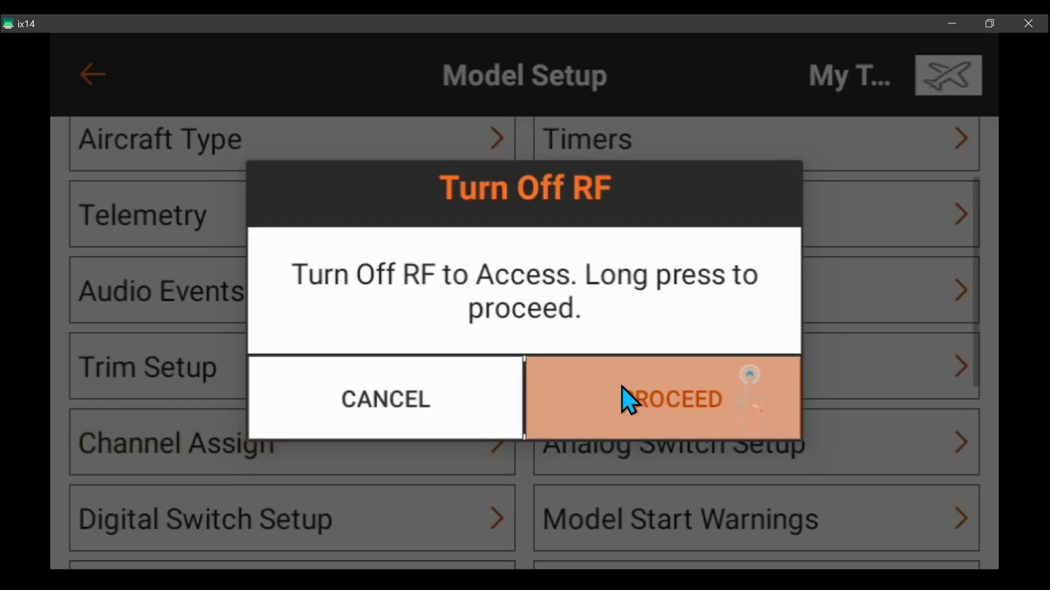
- Scroll through channels 1–12, checking GYR on Switch C and GAI inhibited
scroll(602, 353, "down", 1)
scroll(596, 353, "down", 6)
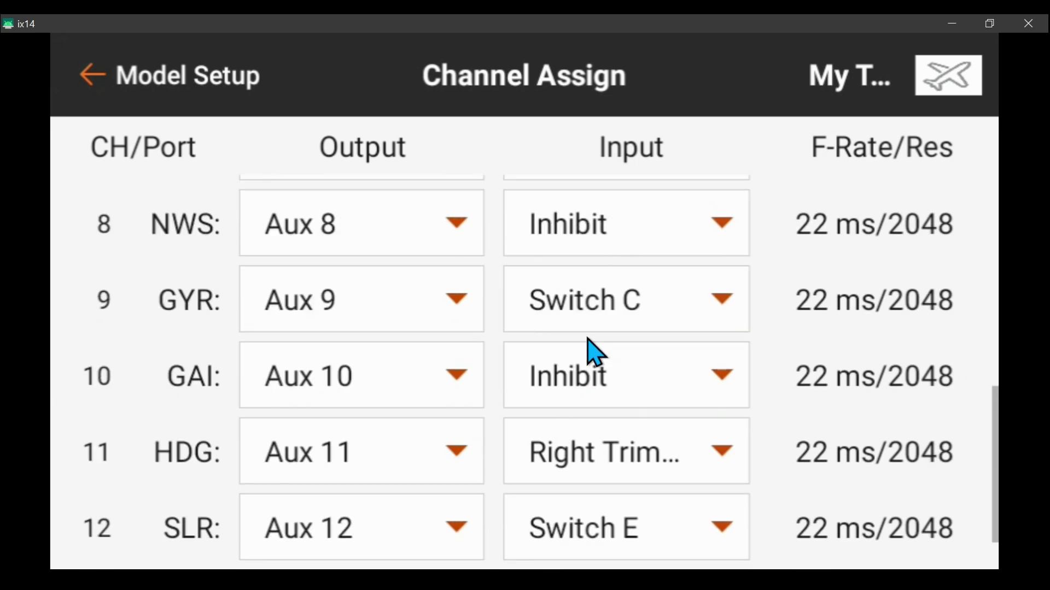
scroll(583, 350, "down", 1)
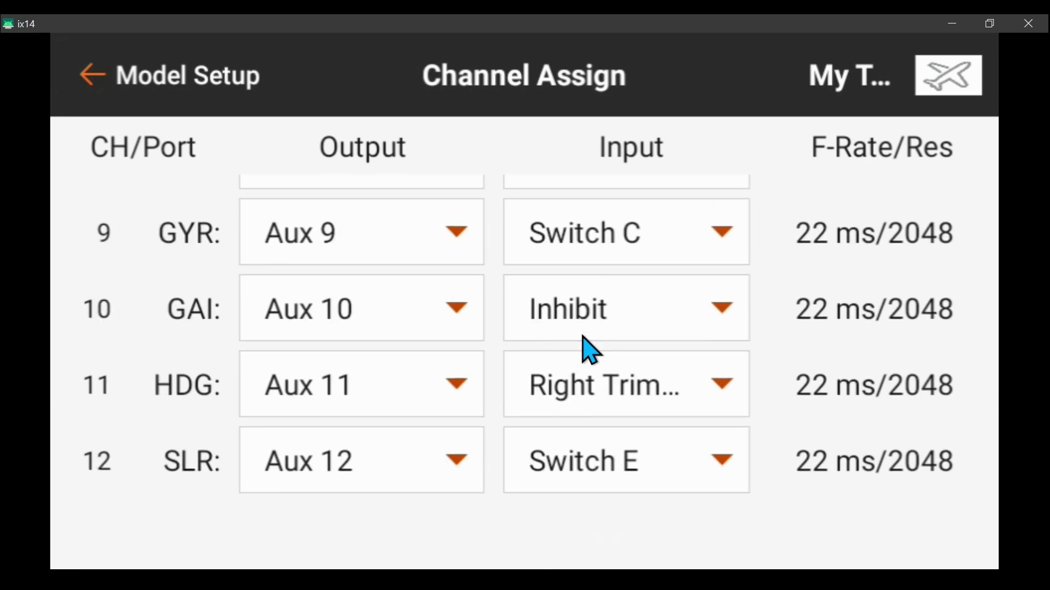
scroll(587, 348, "up", 2)
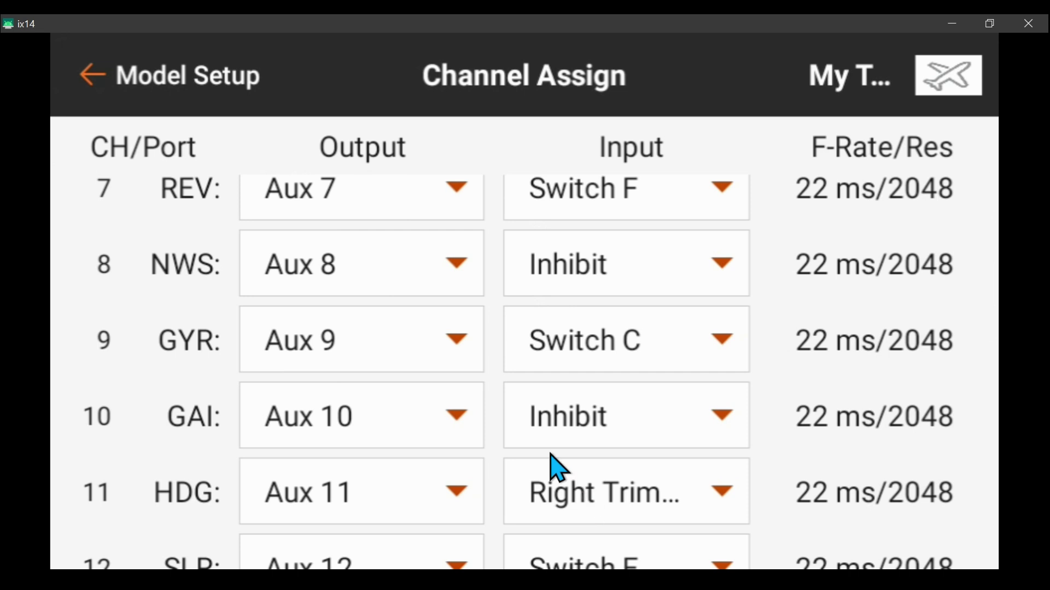
scroll(281, 454, "down", 2)
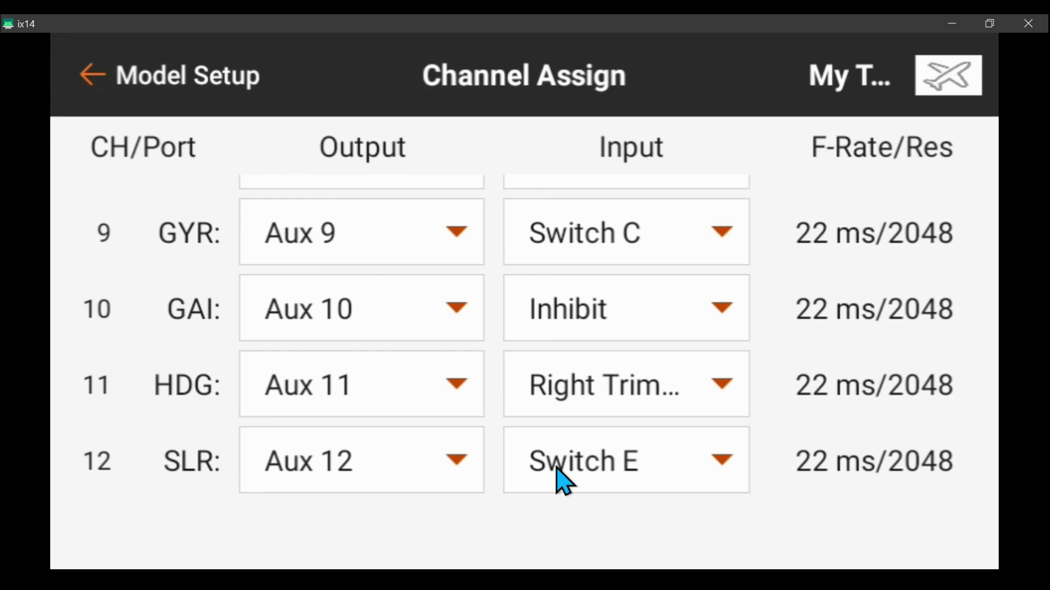
scroll(557, 475, "up", 3)
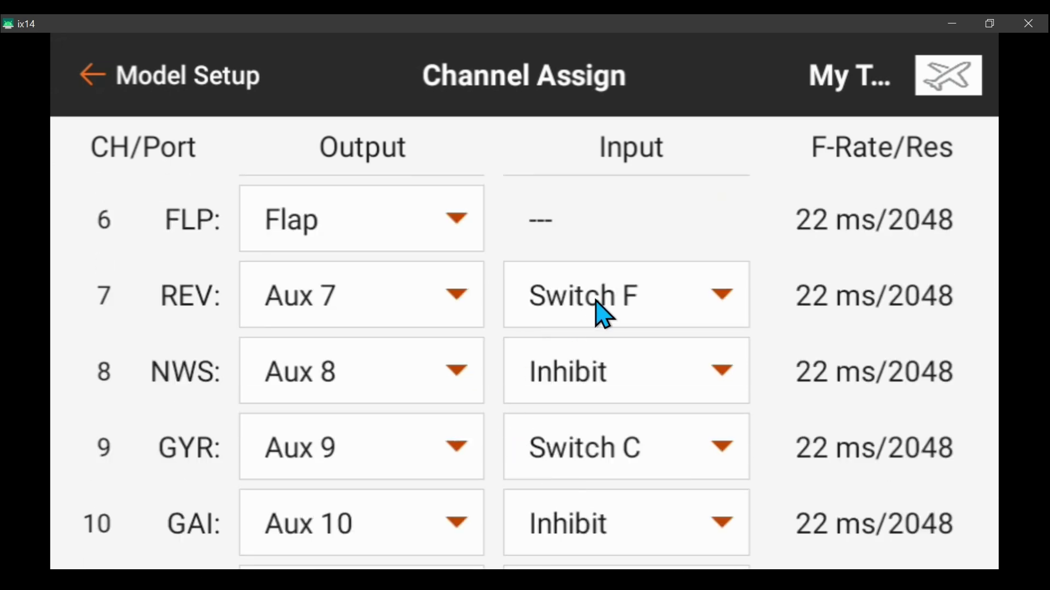
scroll(545, 375, "up", 2)
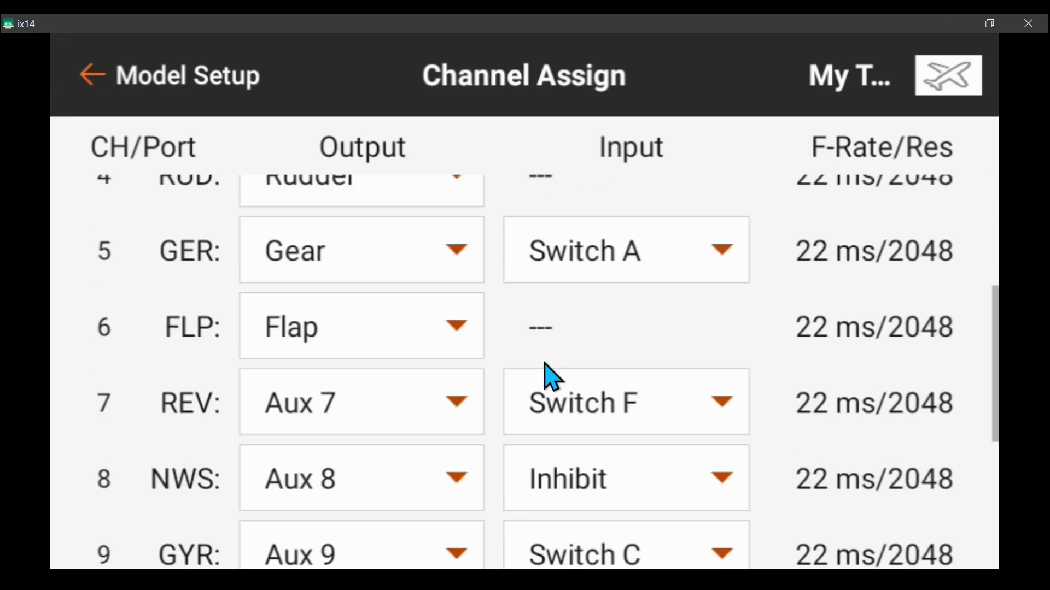
scroll(546, 365, "up", 4)
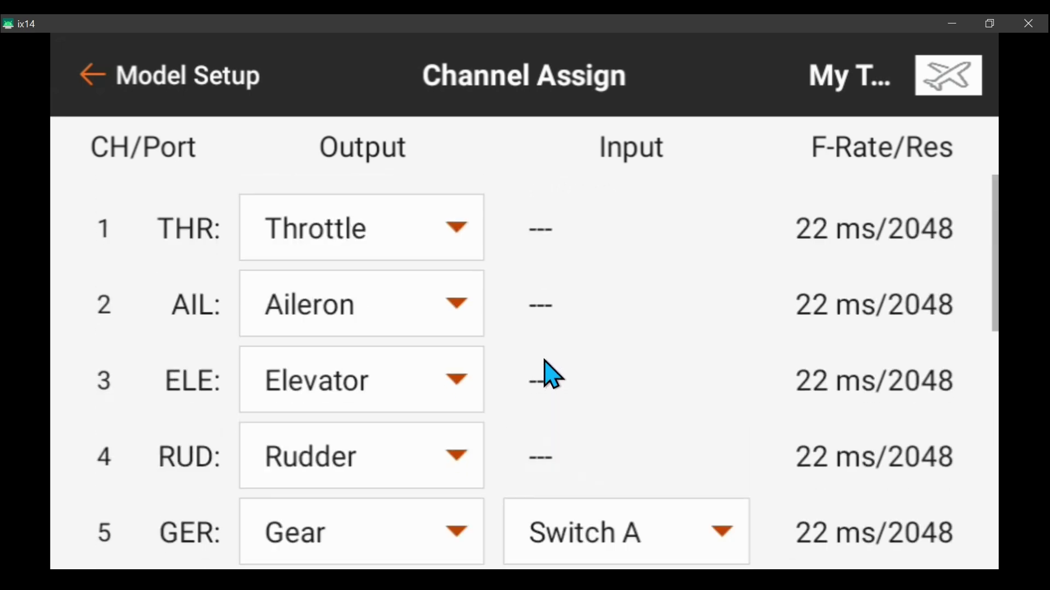
scroll(544, 365, "down", 10)
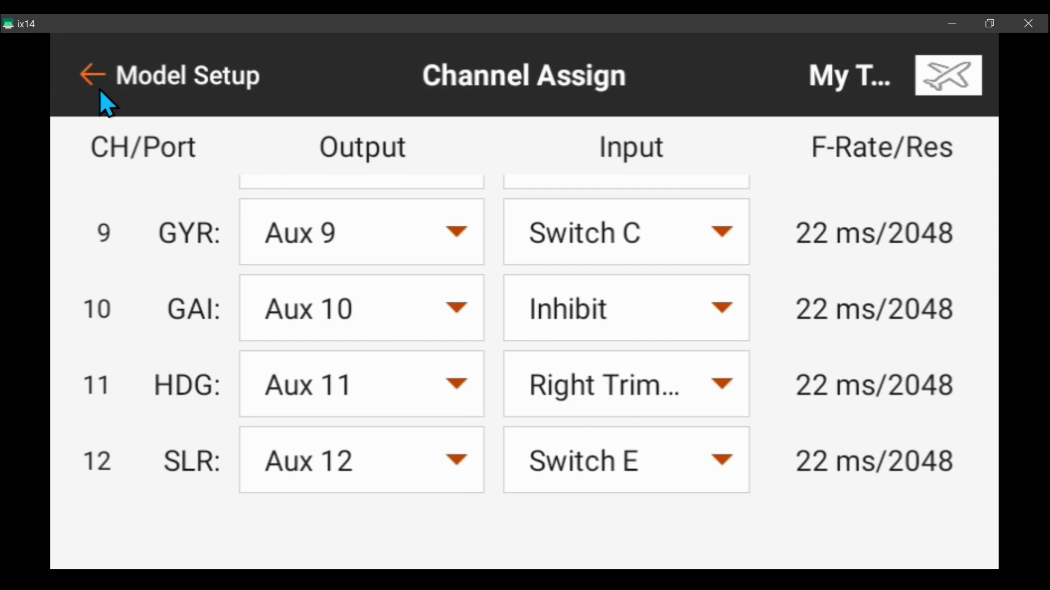
- Show the Switch C voice report details under Audio Events > Switch Change Reports
left_click(91, 76)
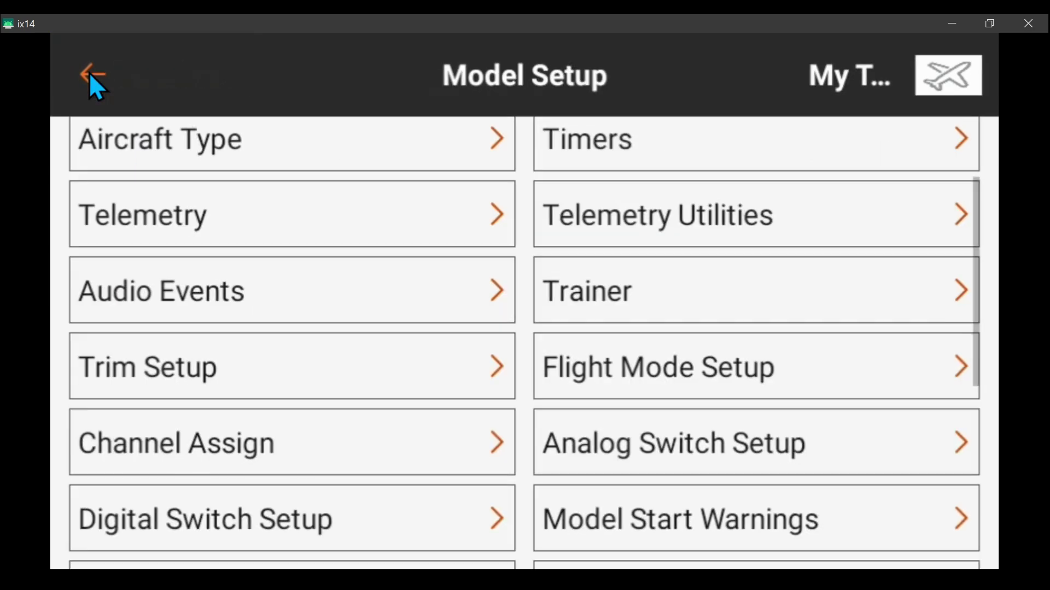
scroll(314, 328, "up", 2)
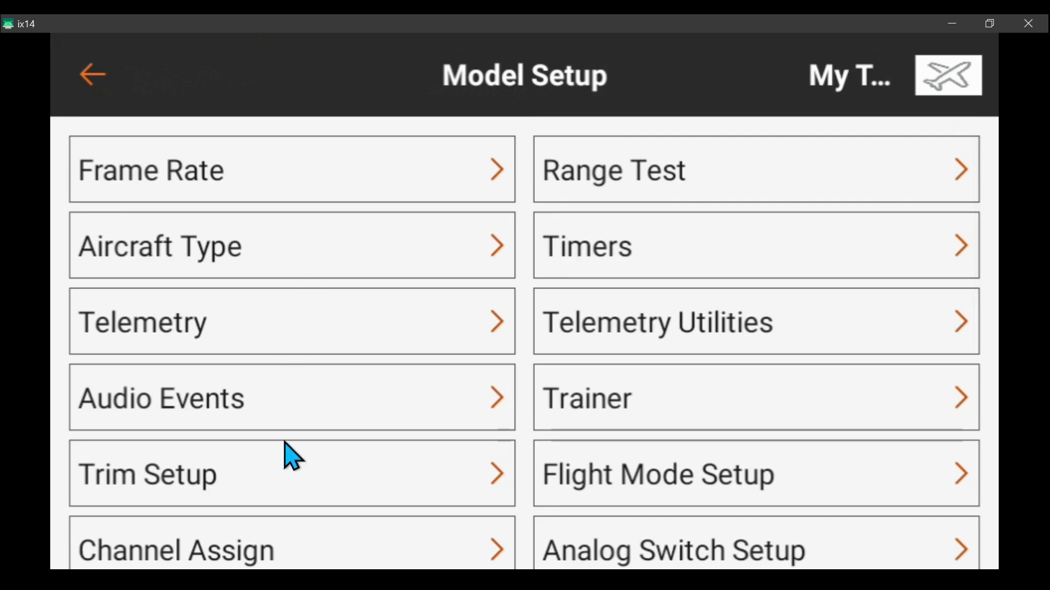
left_click(207, 405)
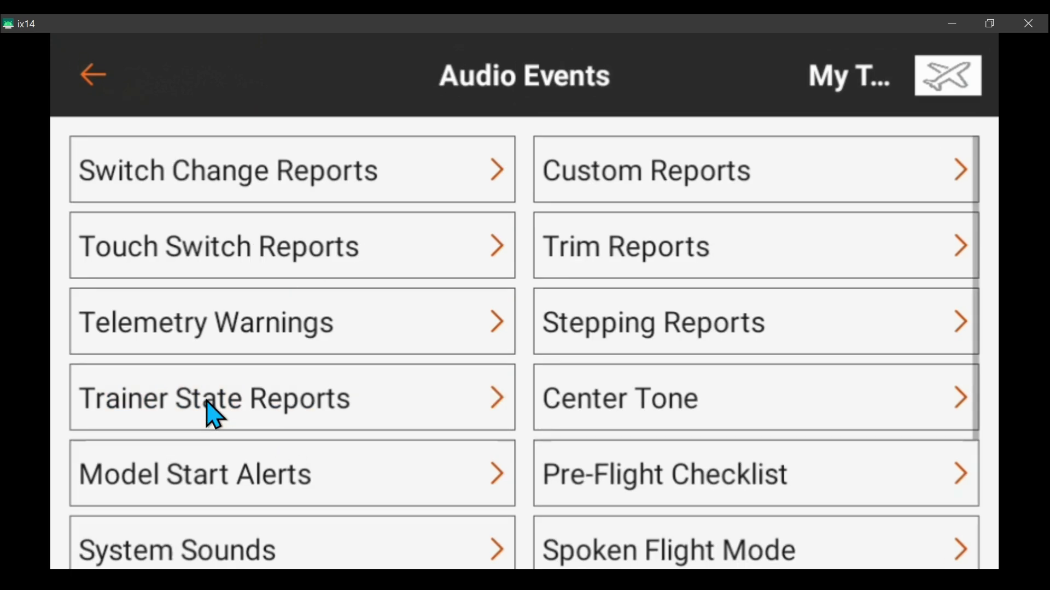
left_click(266, 166)
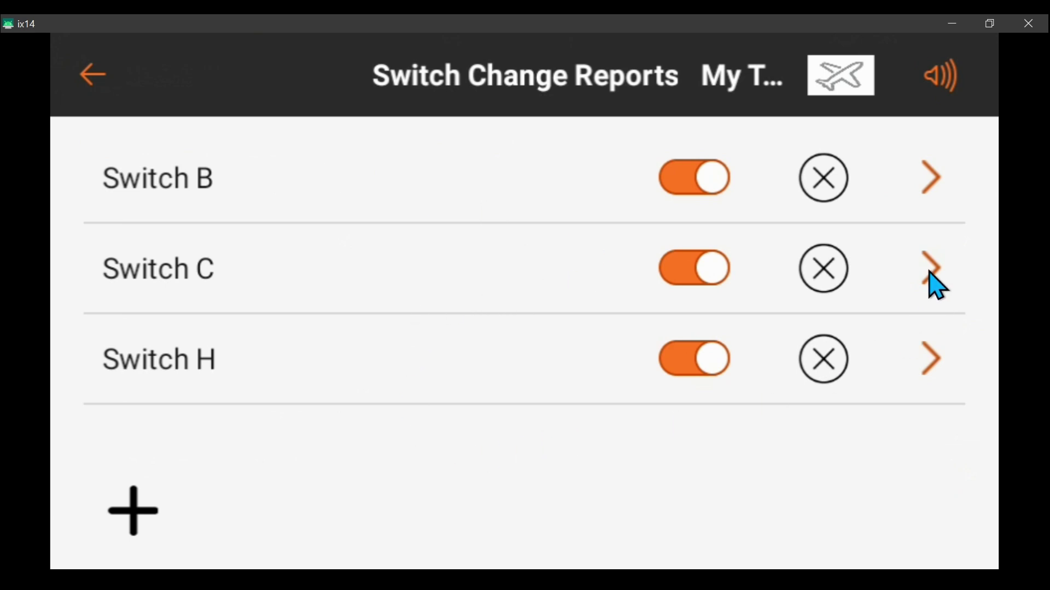
left_click(936, 285)
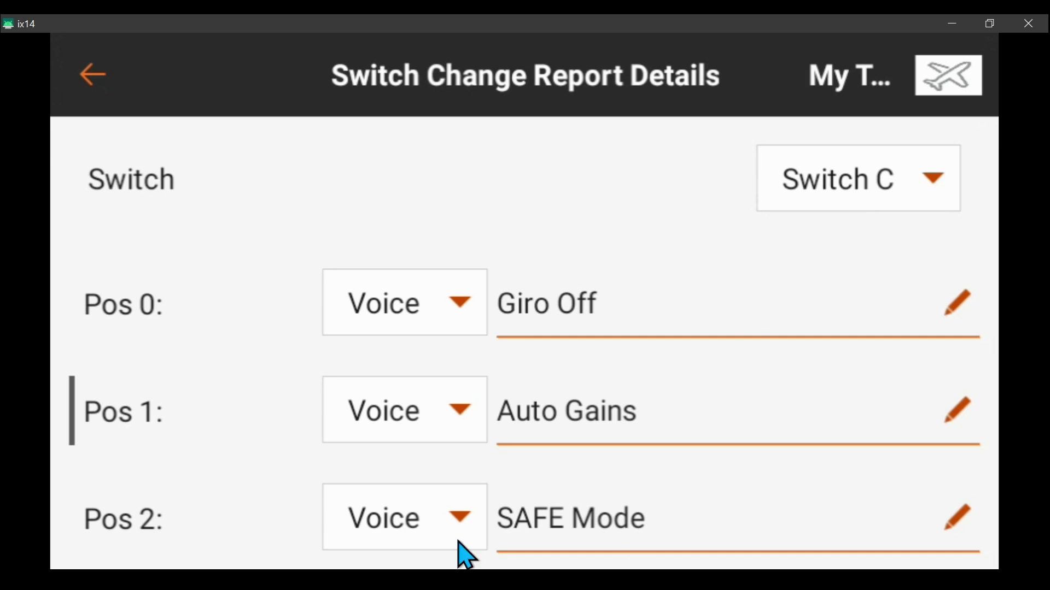
- Return from the Switch C report details to the Model Setup menu
left_click(89, 77)
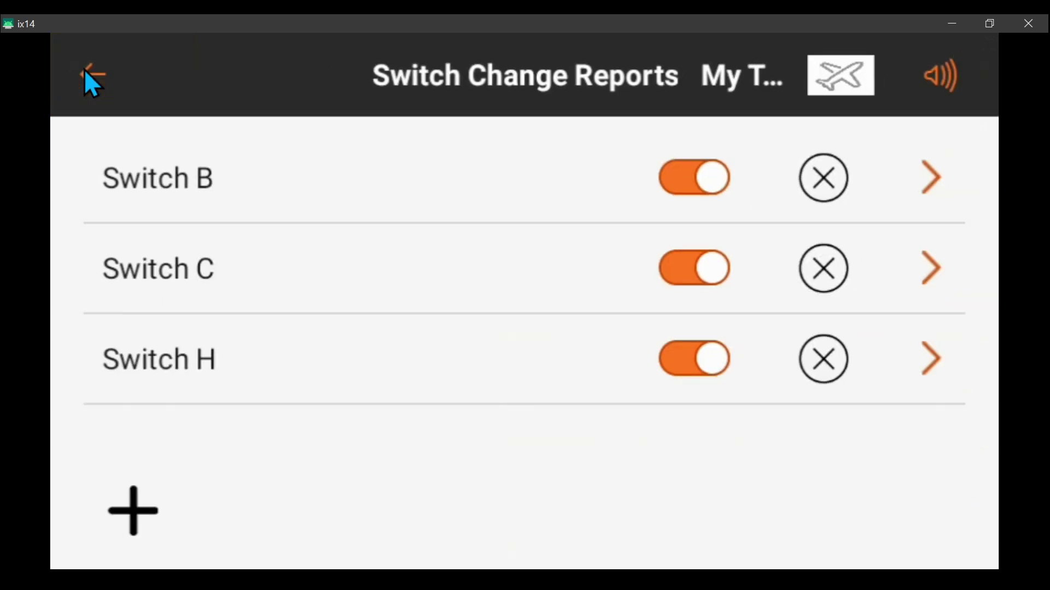
left_click(84, 71)
left_click(85, 71)
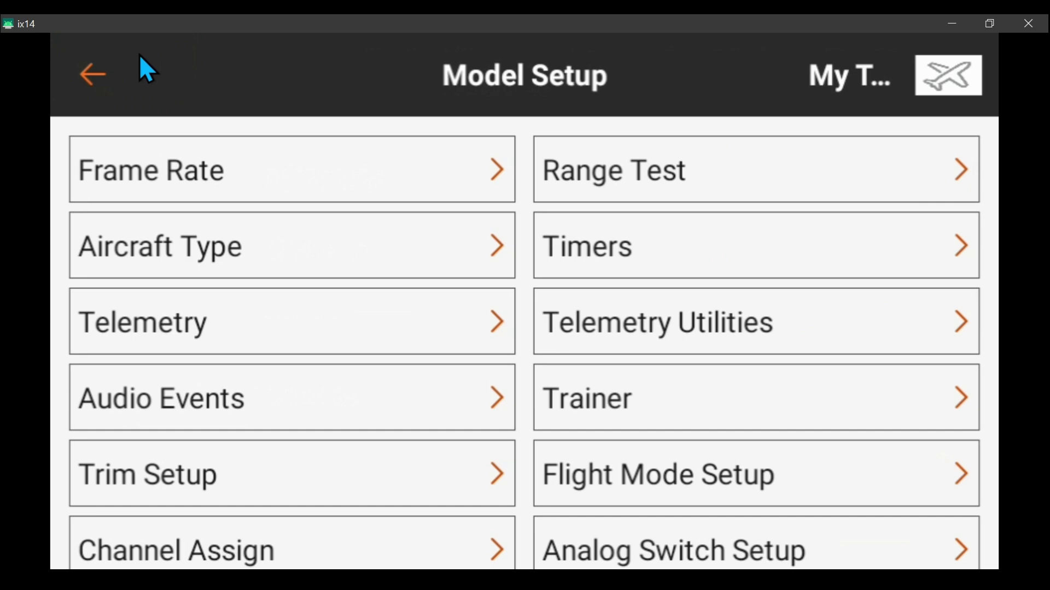
- Bring up the Throttle Gain P-Mix from Model Adjust's Mixing list
left_click(85, 72)
left_click(84, 72)
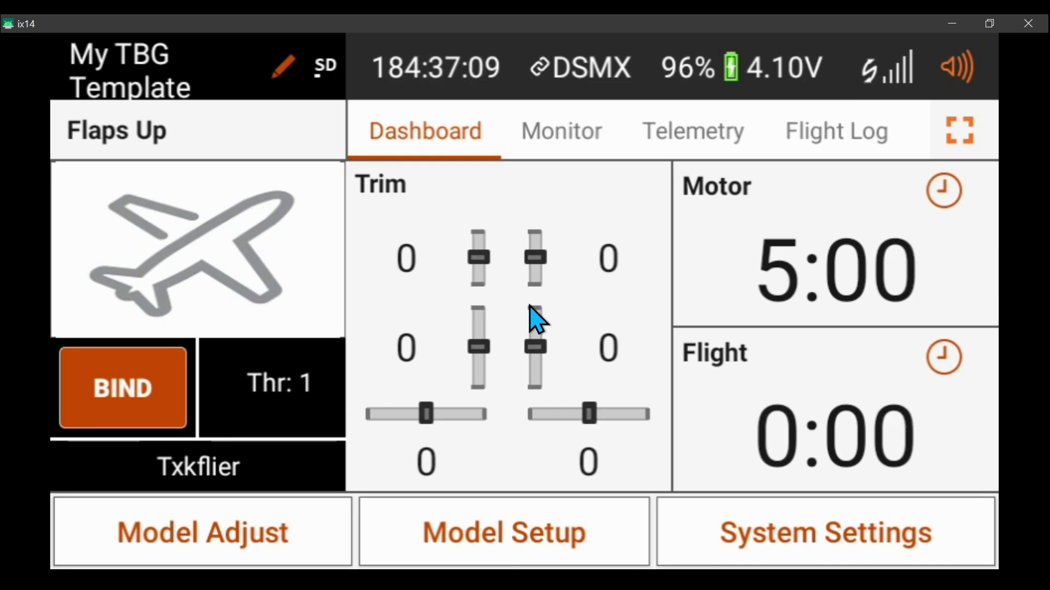
left_click(226, 544)
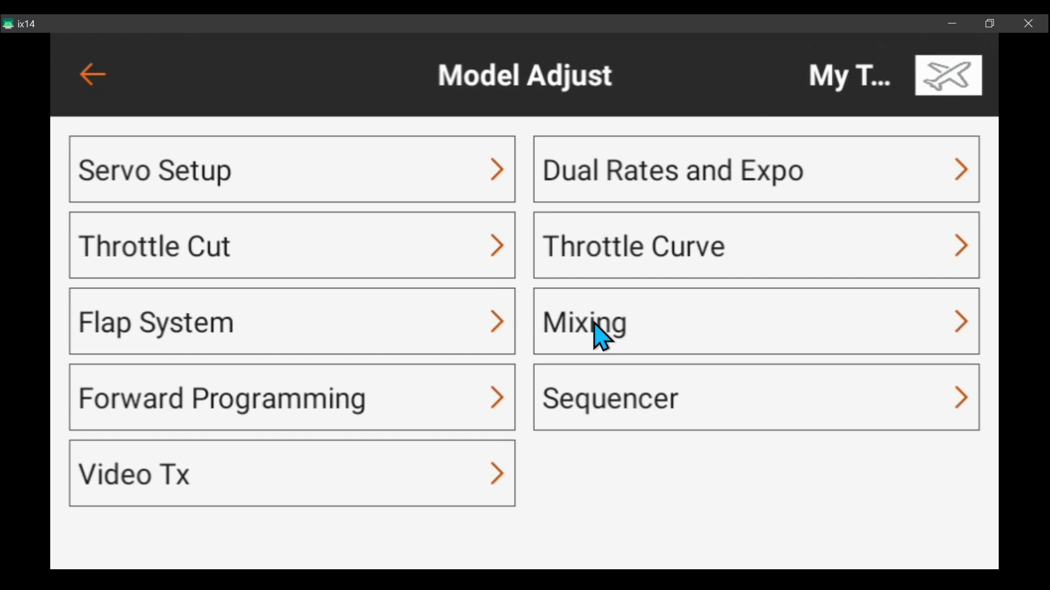
left_click(602, 338)
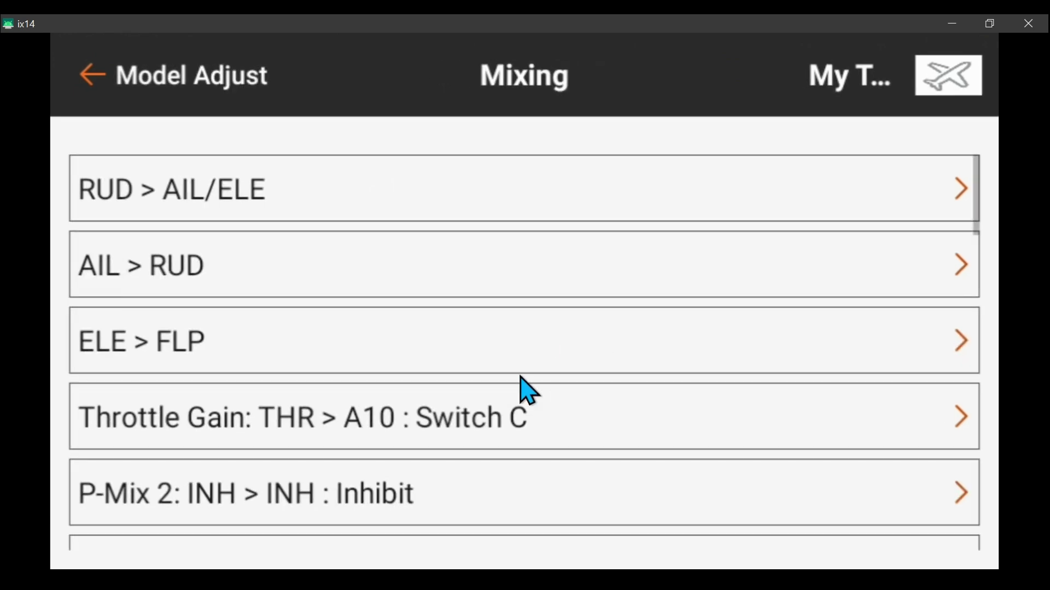
left_click(421, 428)
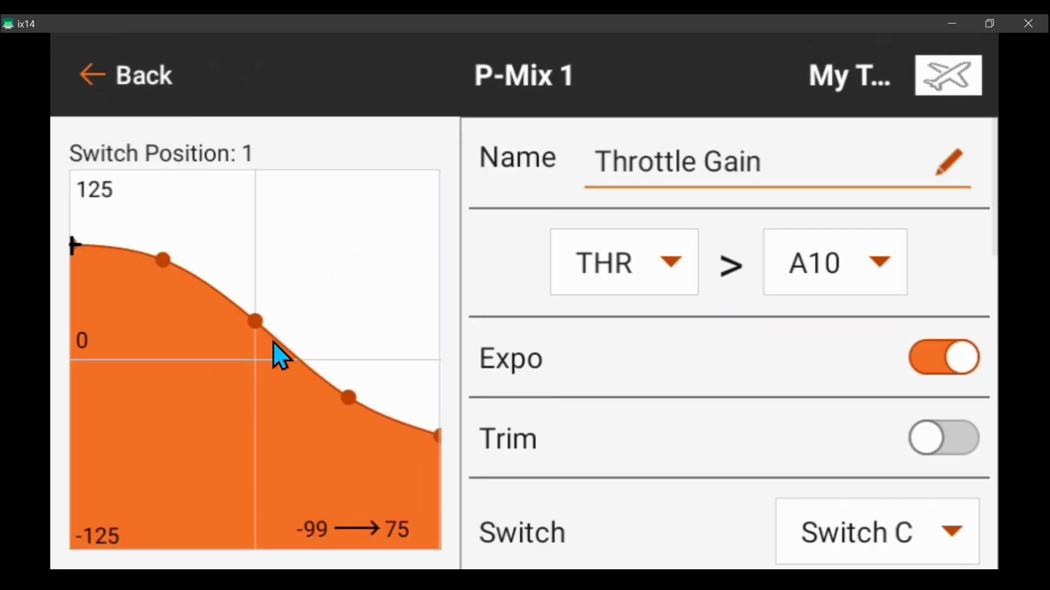
- Set THR > A10 curves on Switch C: position 1 -99→75, position 2 -99→0
scroll(798, 471, "down", 2)
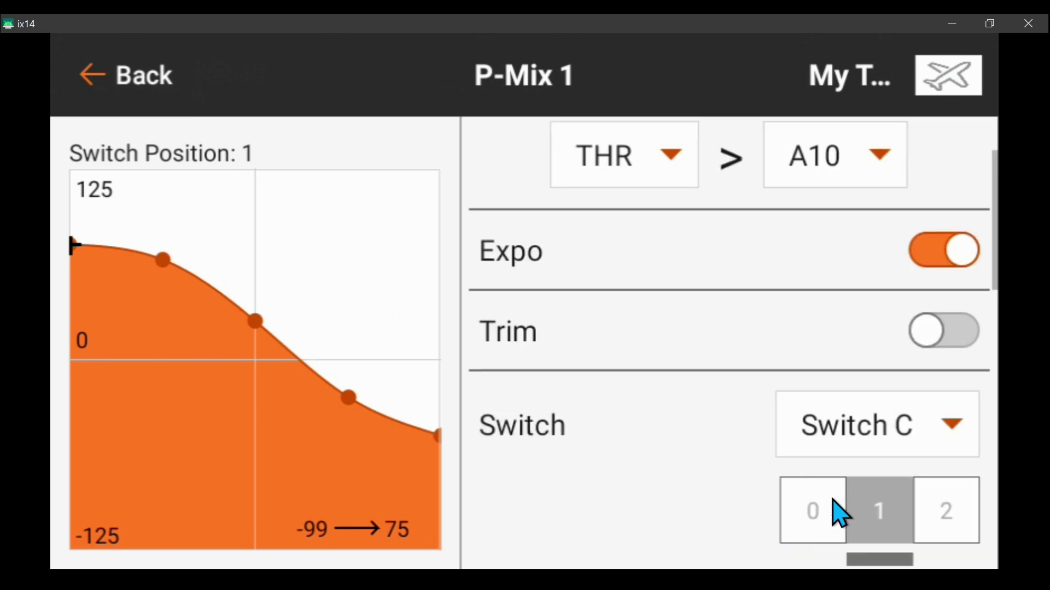
scroll(815, 434, "down", 2)
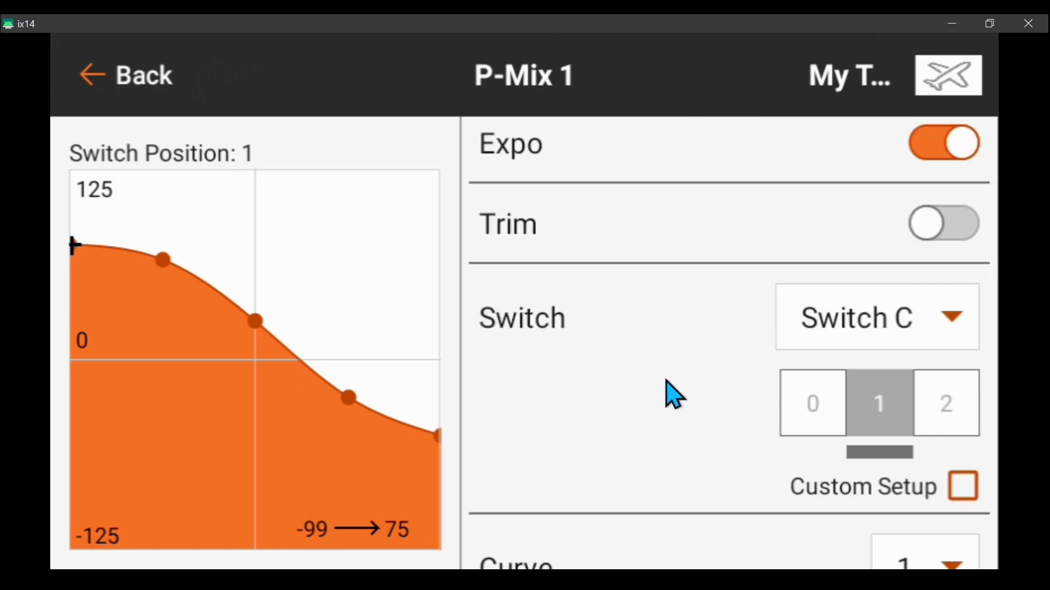
left_click(821, 414)
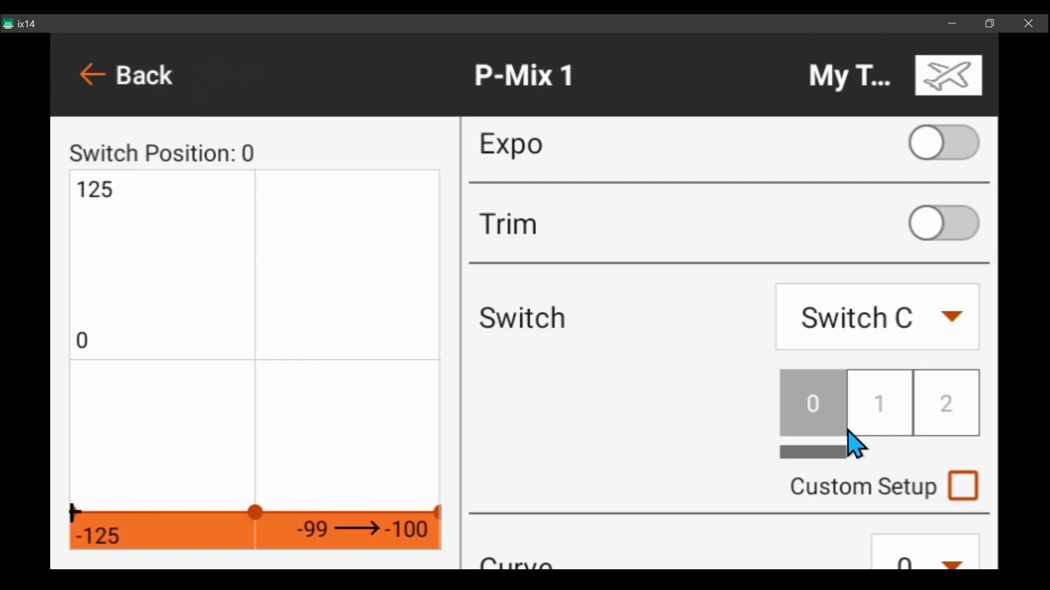
scroll(844, 437, "down", 2)
scroll(875, 481, "down", 2)
scroll(810, 477, "down", 2)
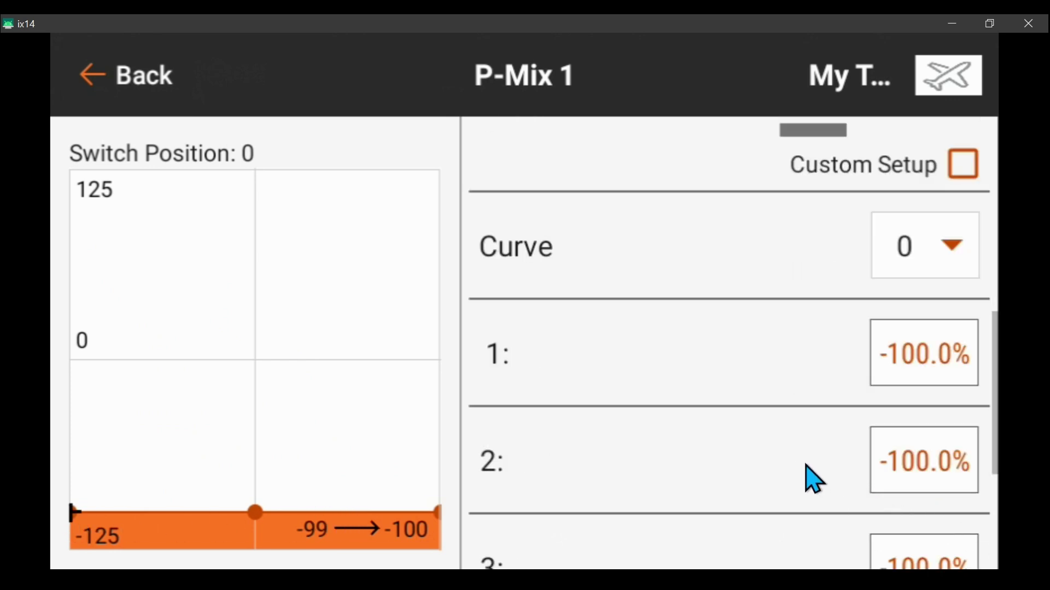
scroll(880, 481, "down", 2)
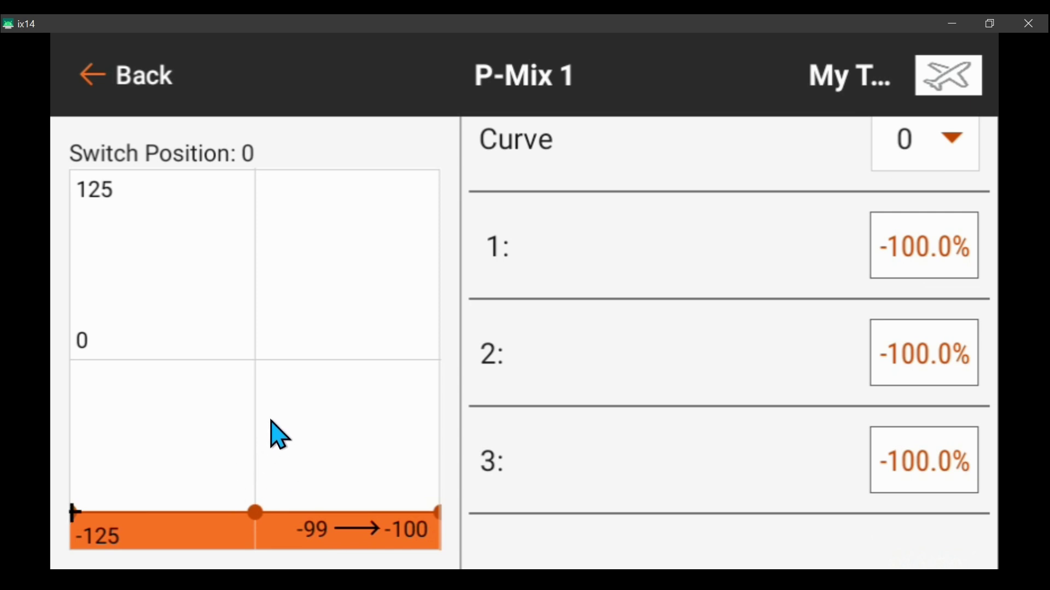
scroll(727, 352, "up", 5)
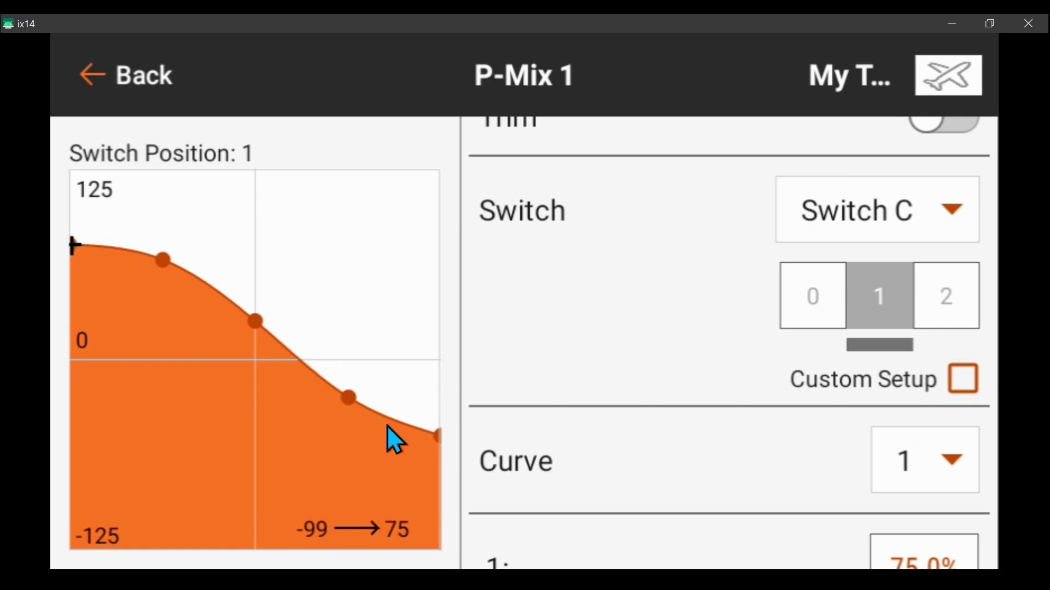
scroll(692, 328, "up", 3)
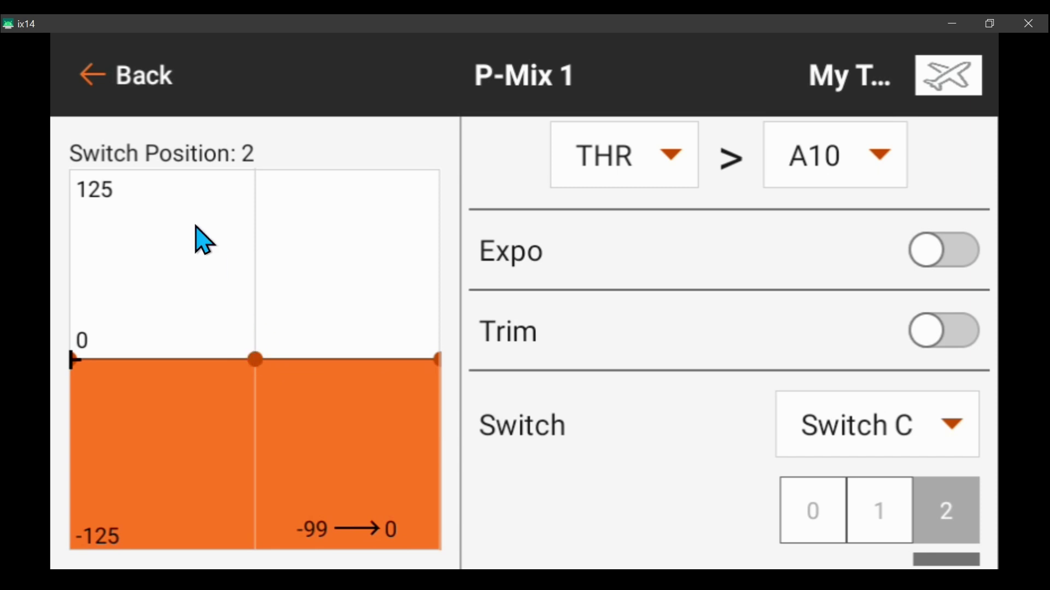
left_click(88, 71)
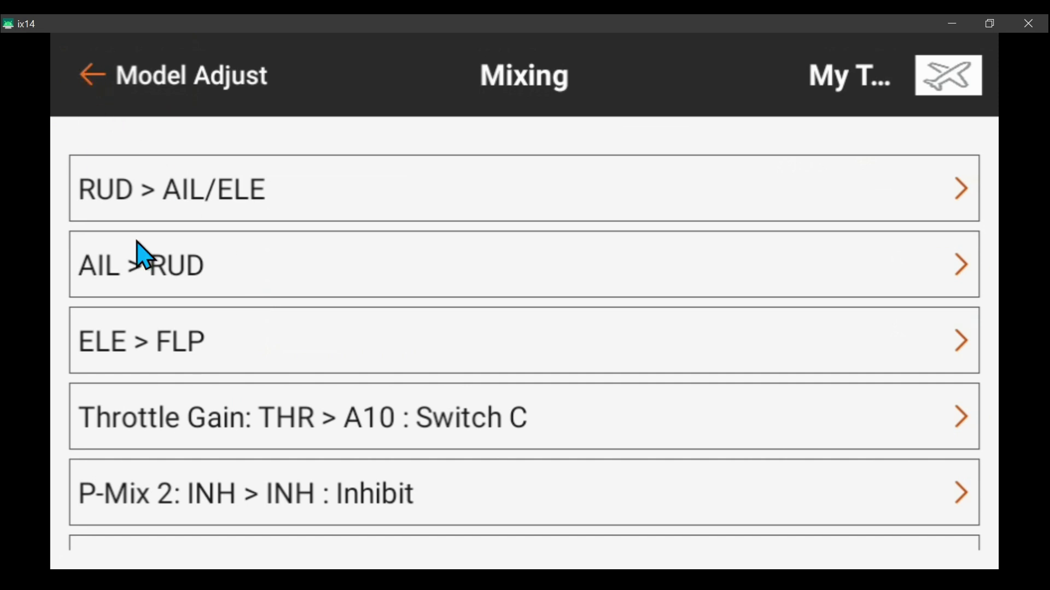
- Leave the Mixing list and return to Model Adjust
left_click(93, 90)
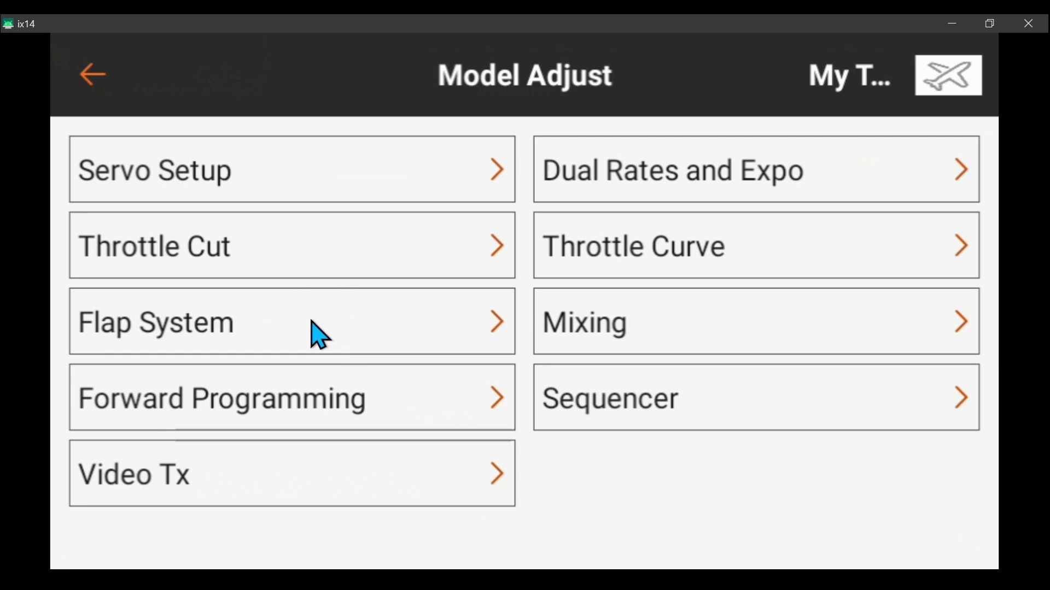
- Check the AR8360T AS3X gains via Forward Programming, then return to Gyro Settings
left_click(278, 414)
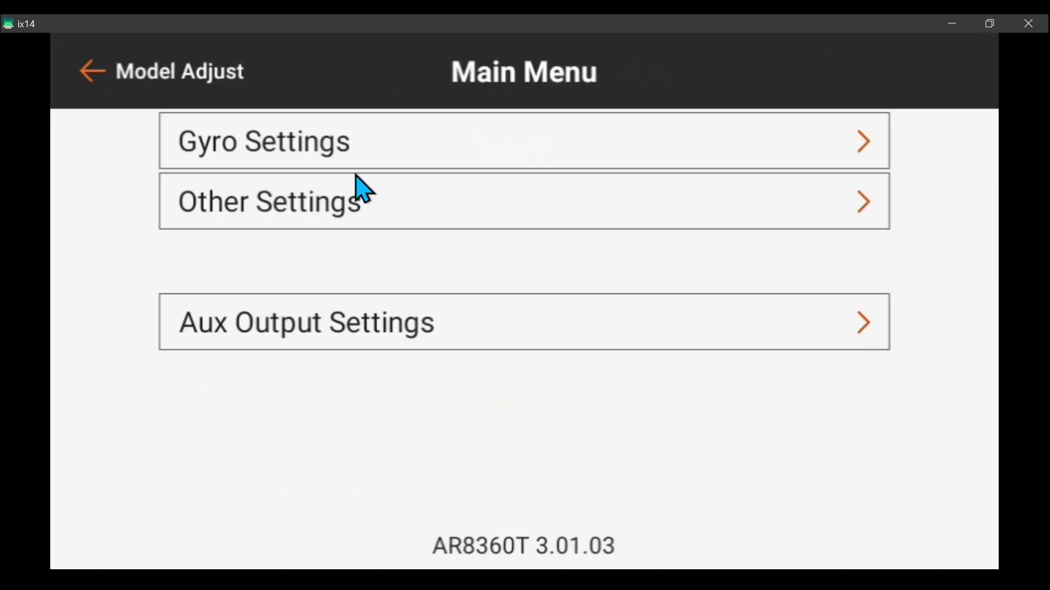
left_click(302, 137)
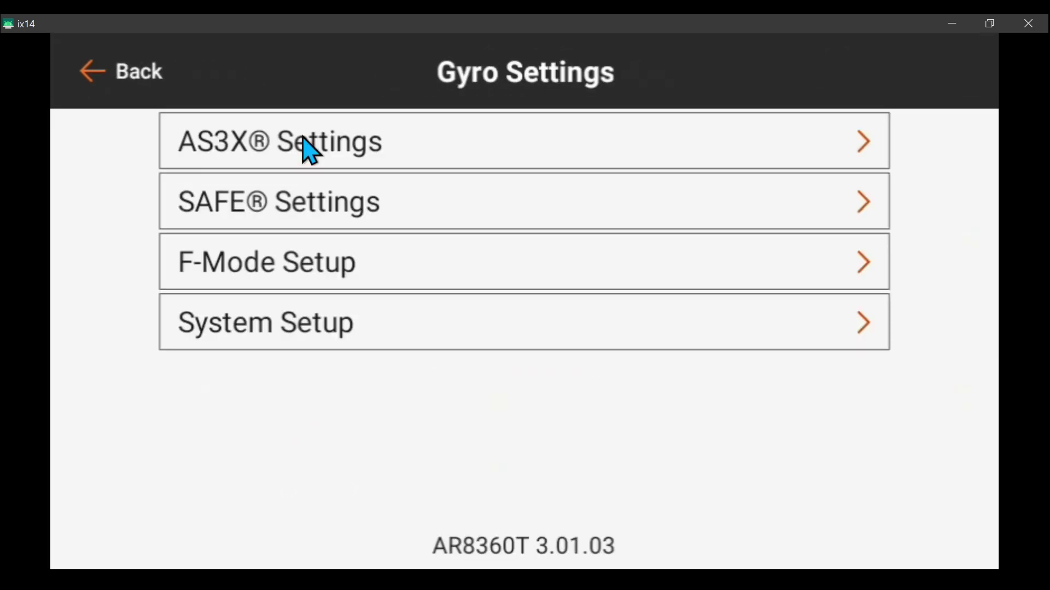
left_click(304, 138)
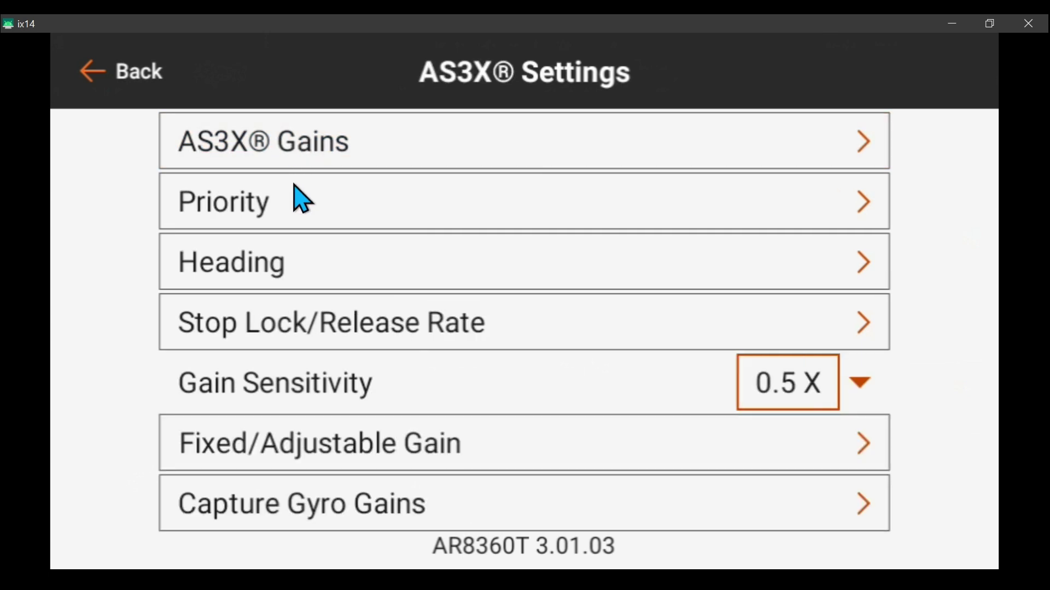
left_click(372, 140)
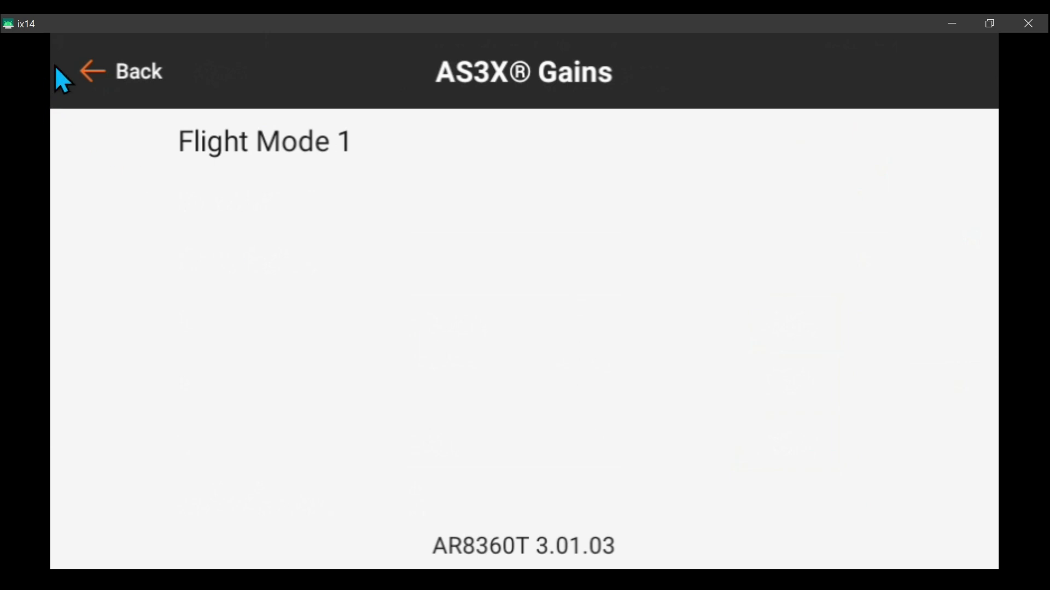
left_click(83, 65)
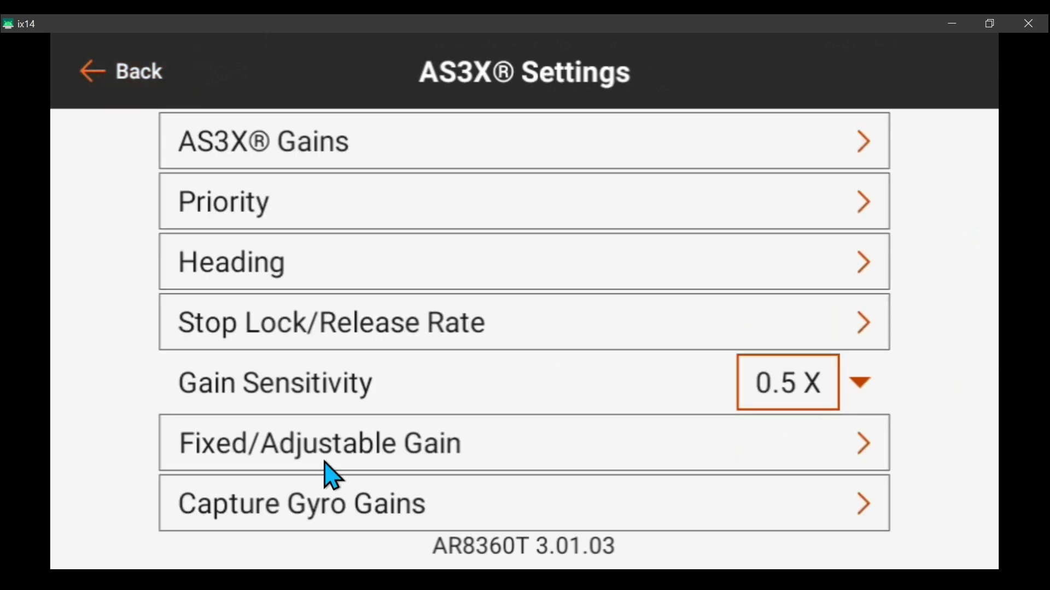
left_click(92, 74)
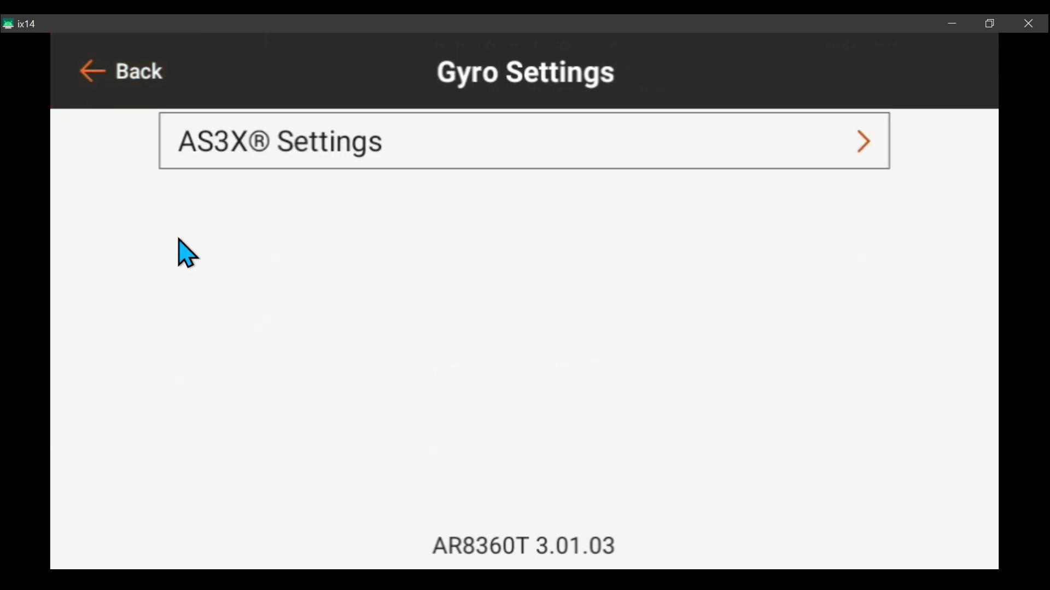
left_click(315, 255)
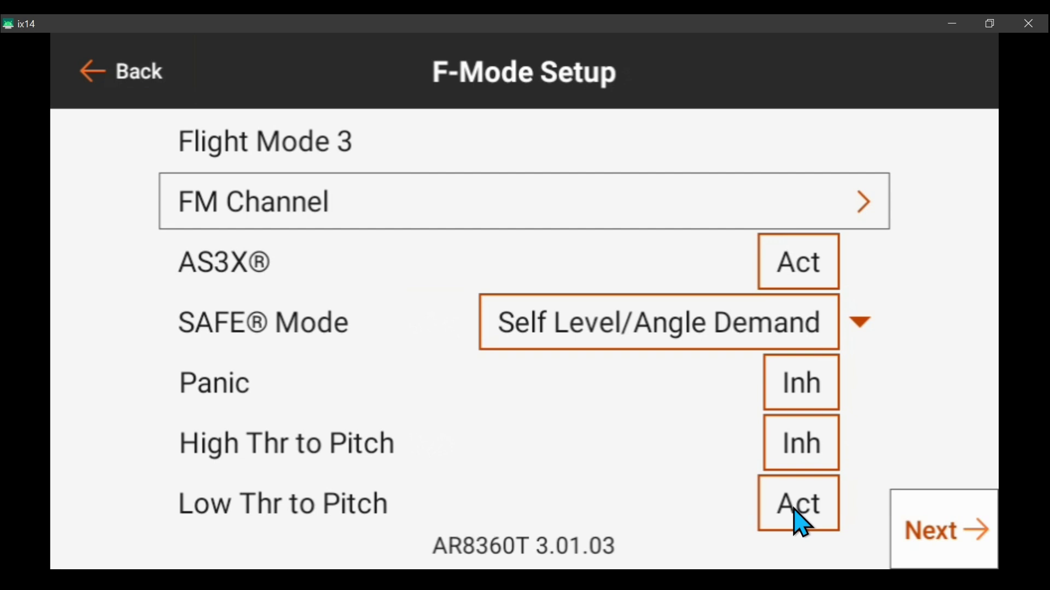
- Finish Flight Mode 3 with AS3X and Low Thr to Pitch active, returning to Gyro Settings
left_click(87, 77)
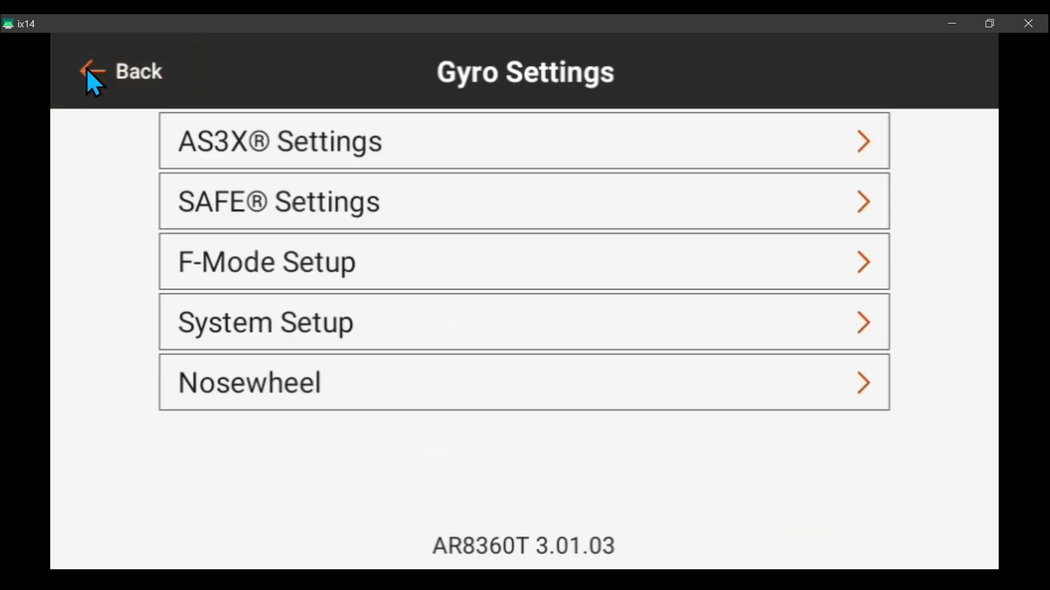
- Review AS3X gains per flight mode, including Flight Mode 3 Roll 30%, Pitch 40%, Yaw 50%
left_click(277, 136)
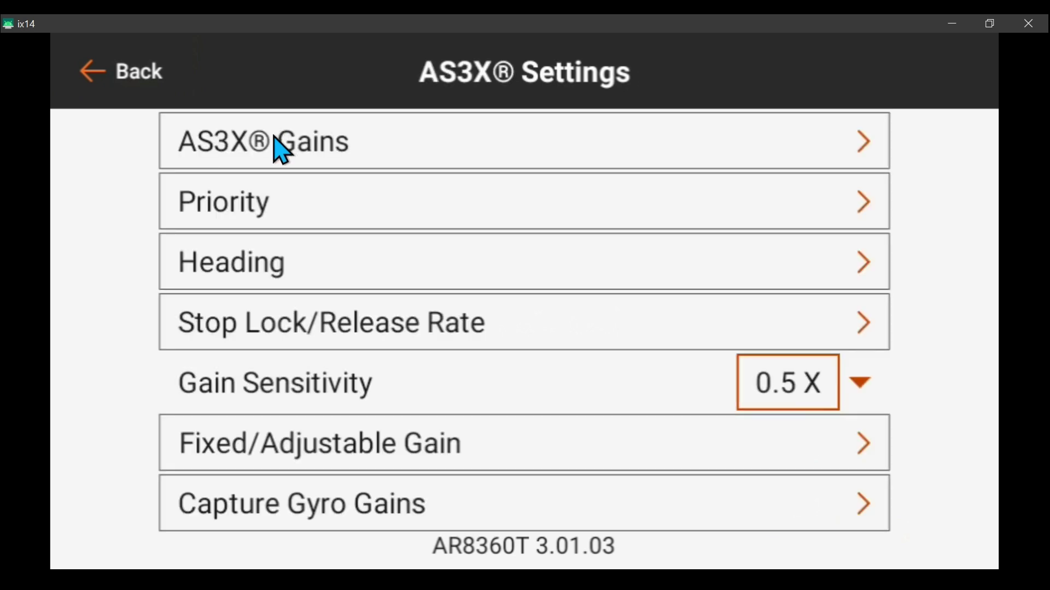
left_click(469, 148)
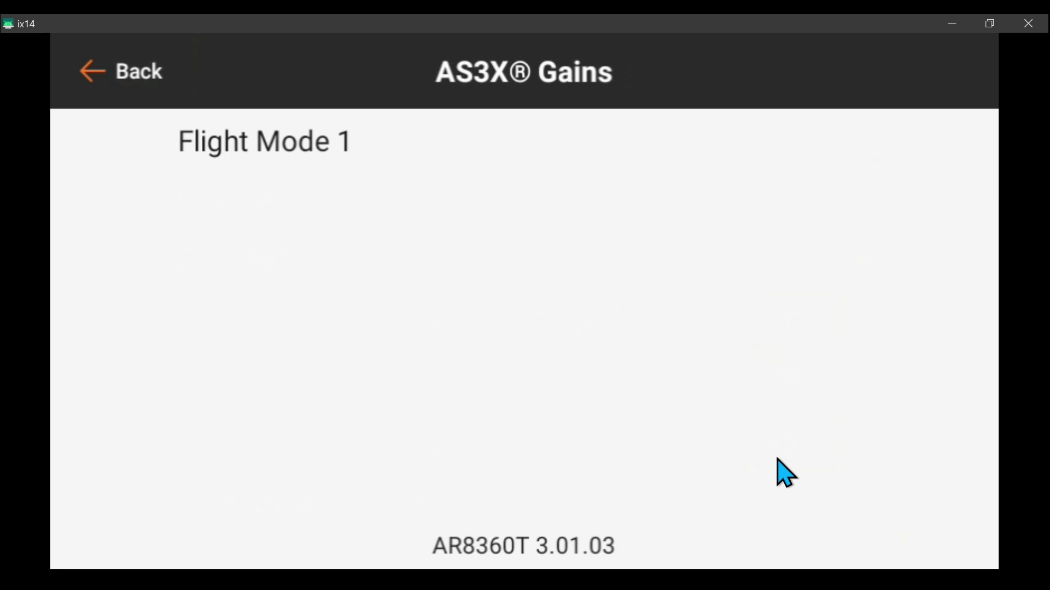
left_click(91, 73)
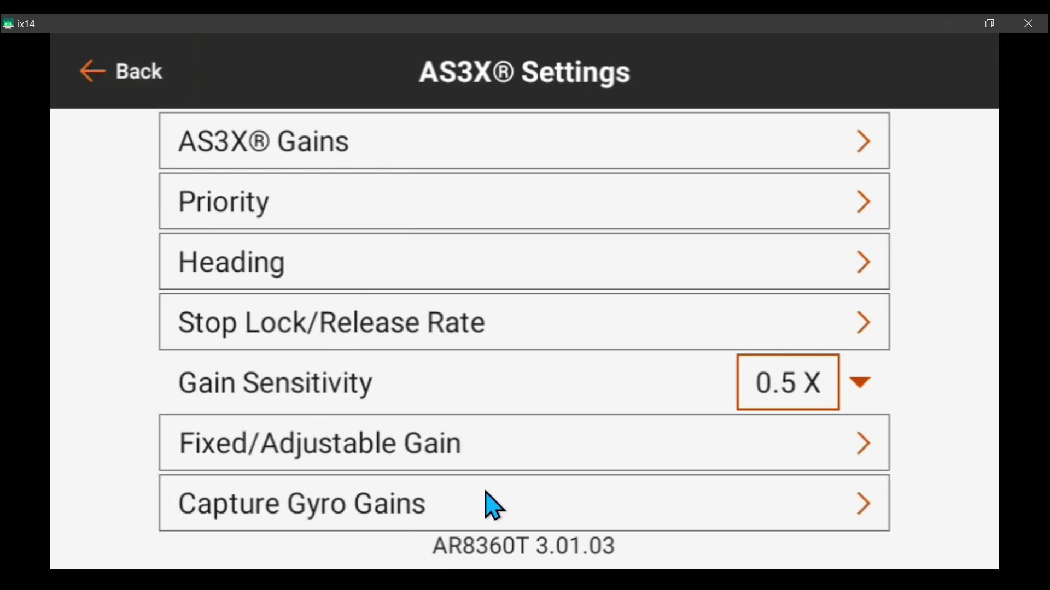
- Switch Flight Mode 3 gains to Fixed and back to Adjustable, then check Flight Mode 2
left_click(553, 444)
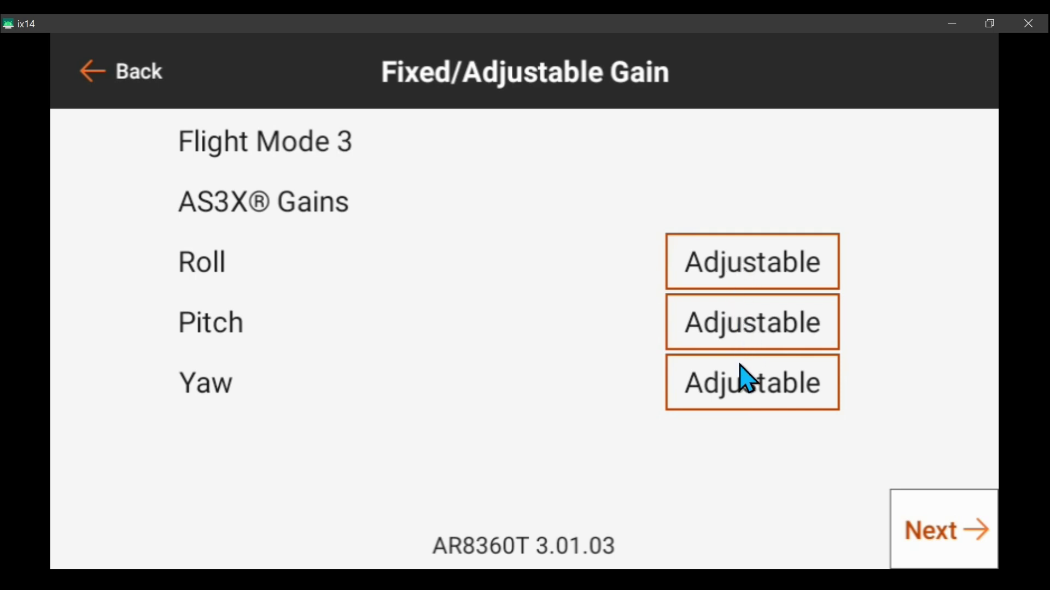
left_click(748, 378)
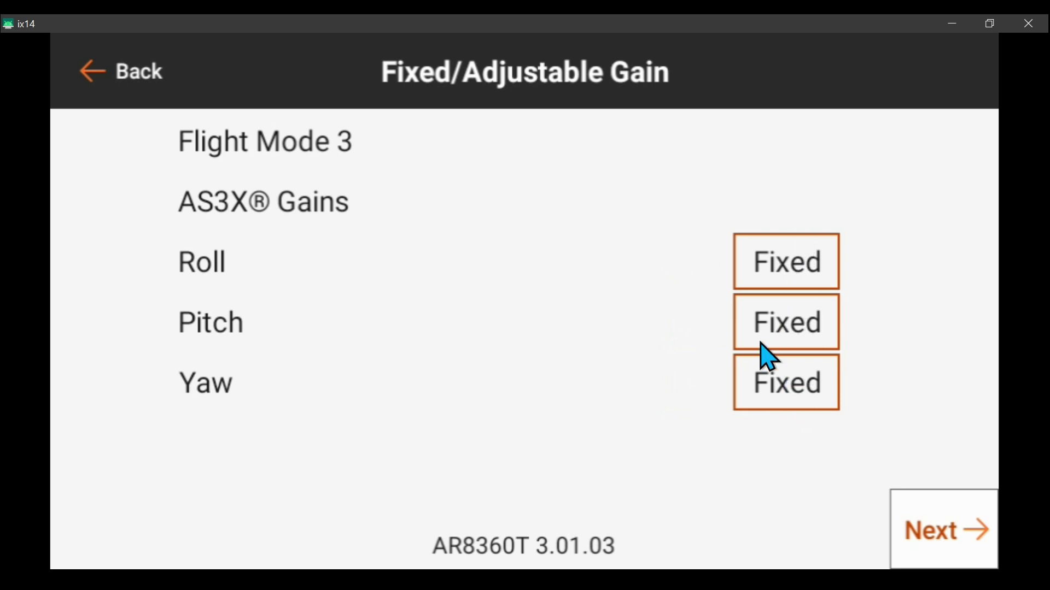
left_click(775, 333)
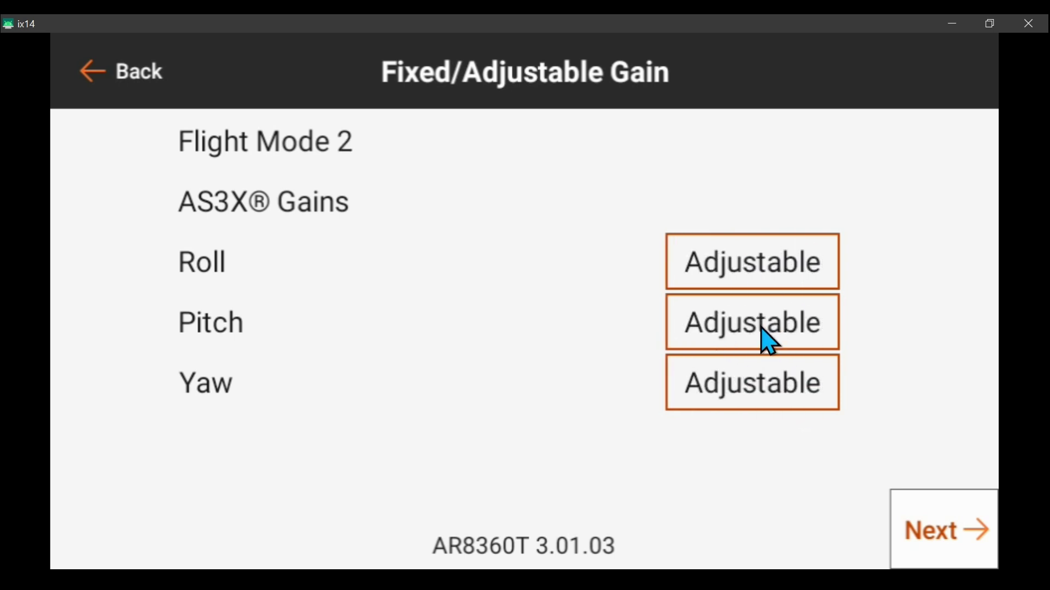
left_click(937, 539)
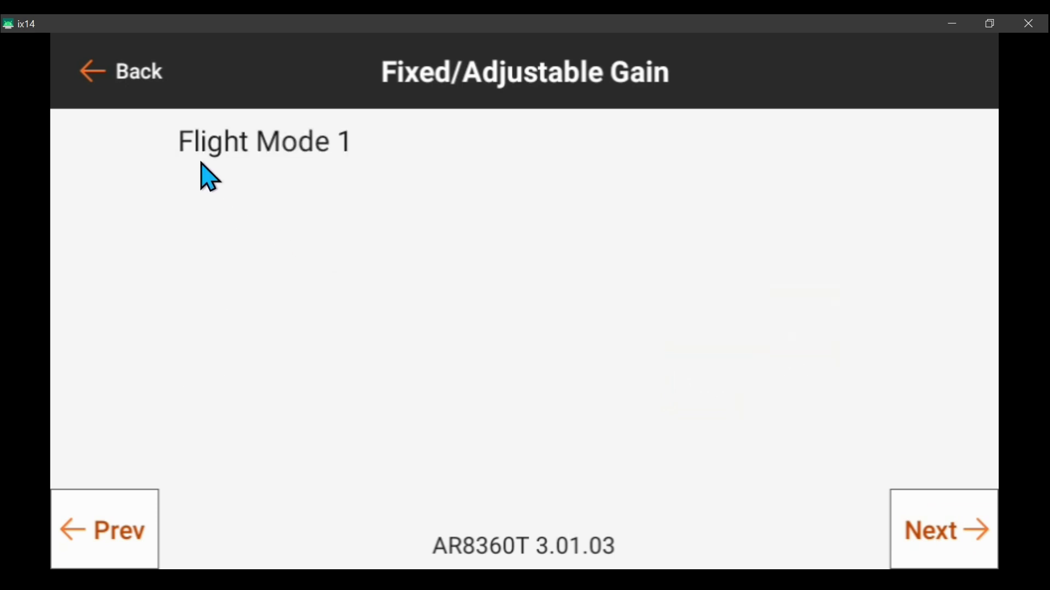
left_click(93, 74)
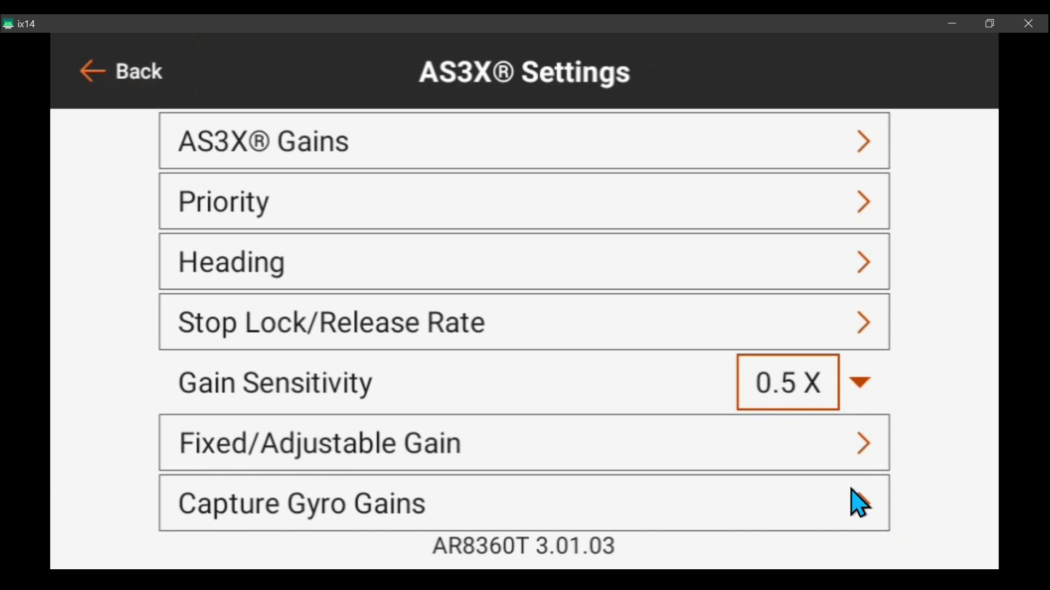
- Show Capture Gyro Gains with Flight Mode 2 gains Roll 52, Pitch 70, Yaw 87
left_click(876, 518)
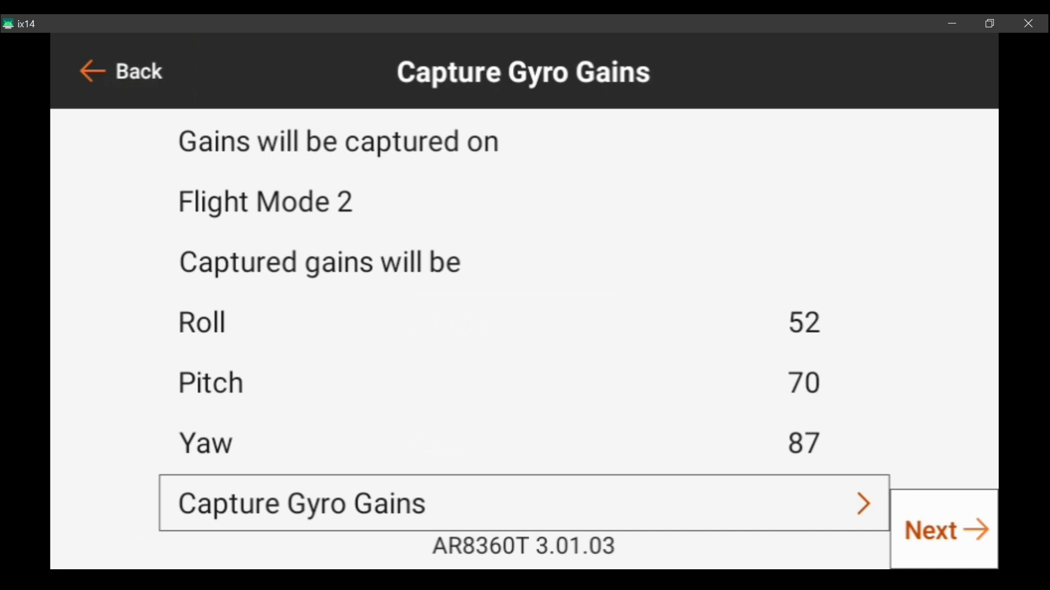
left_click(958, 532)
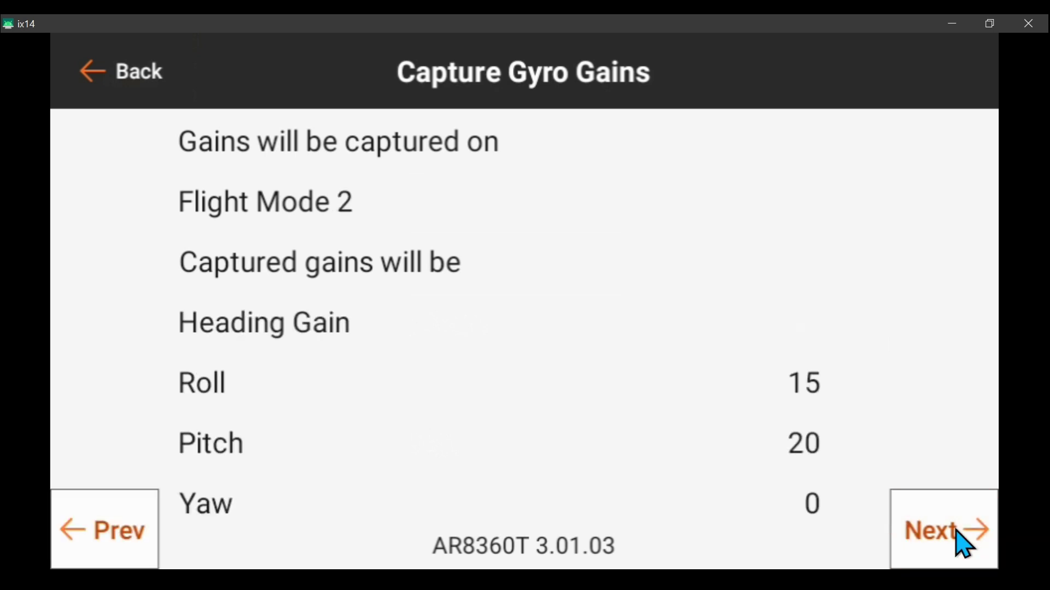
left_click(941, 531)
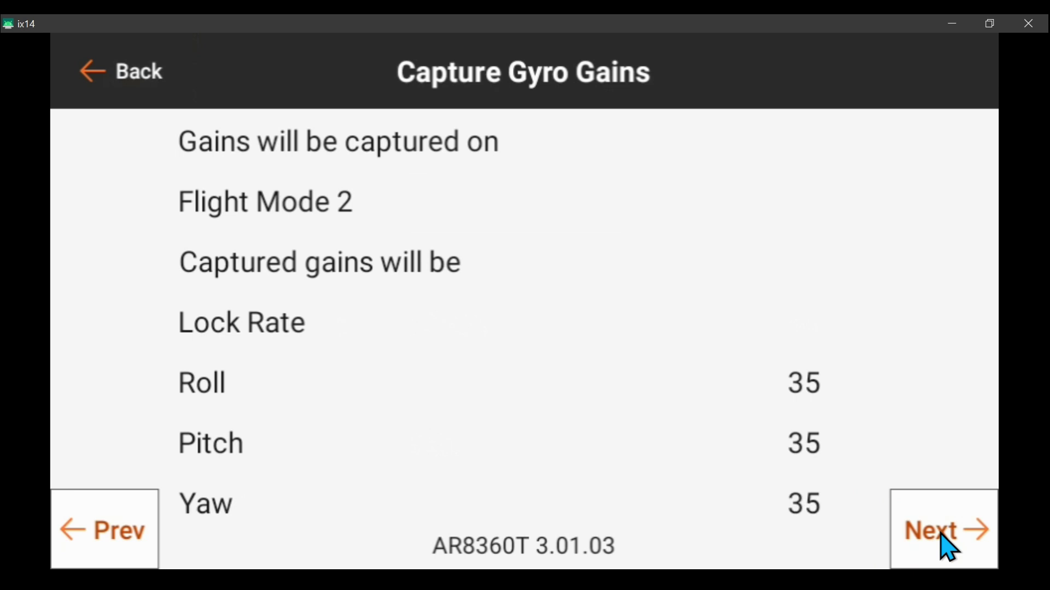
left_click(940, 532)
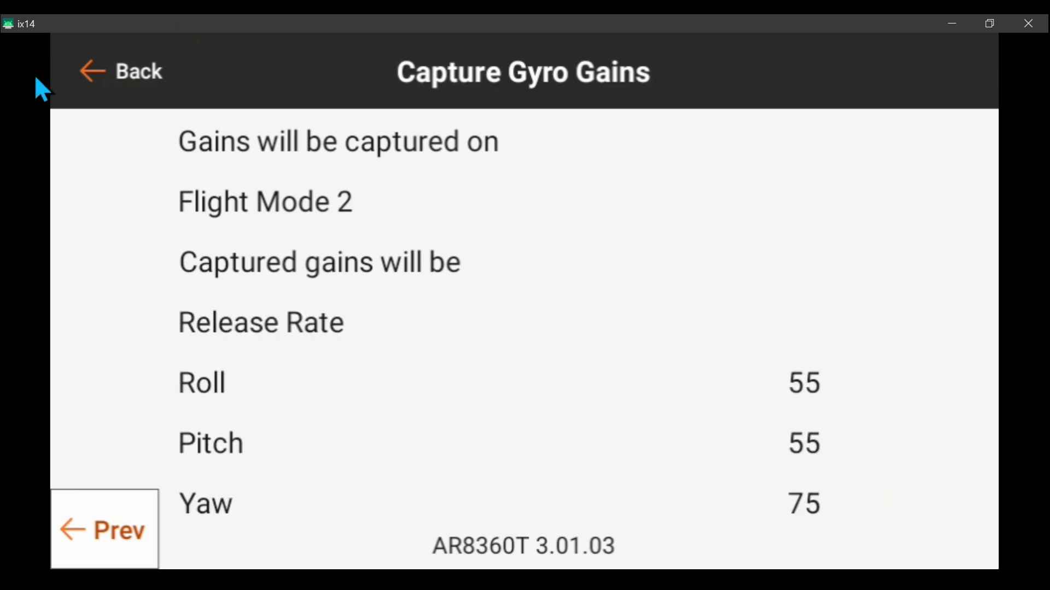
left_click(86, 70)
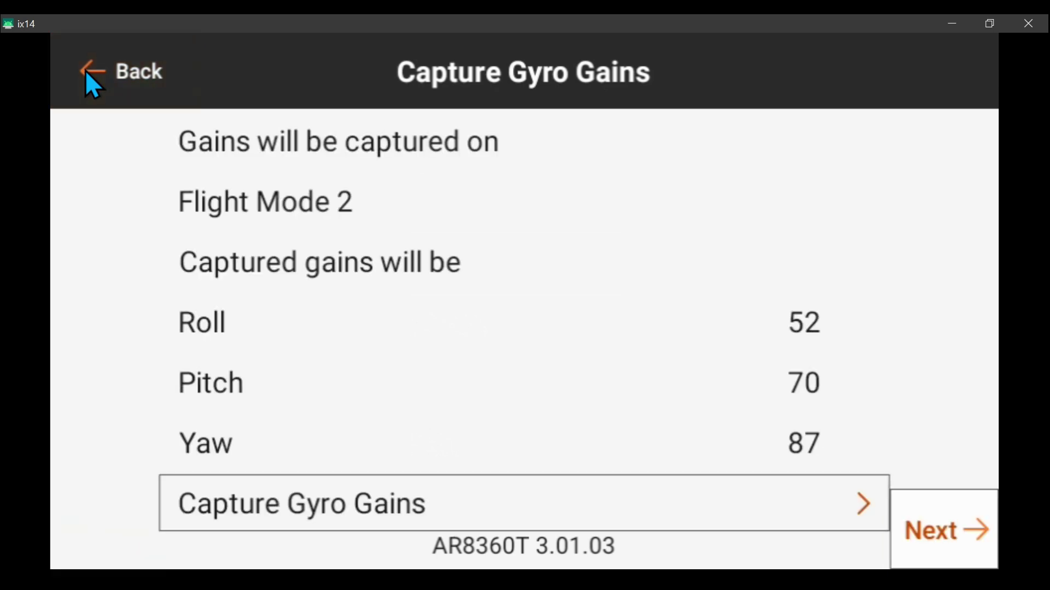
left_click(85, 70)
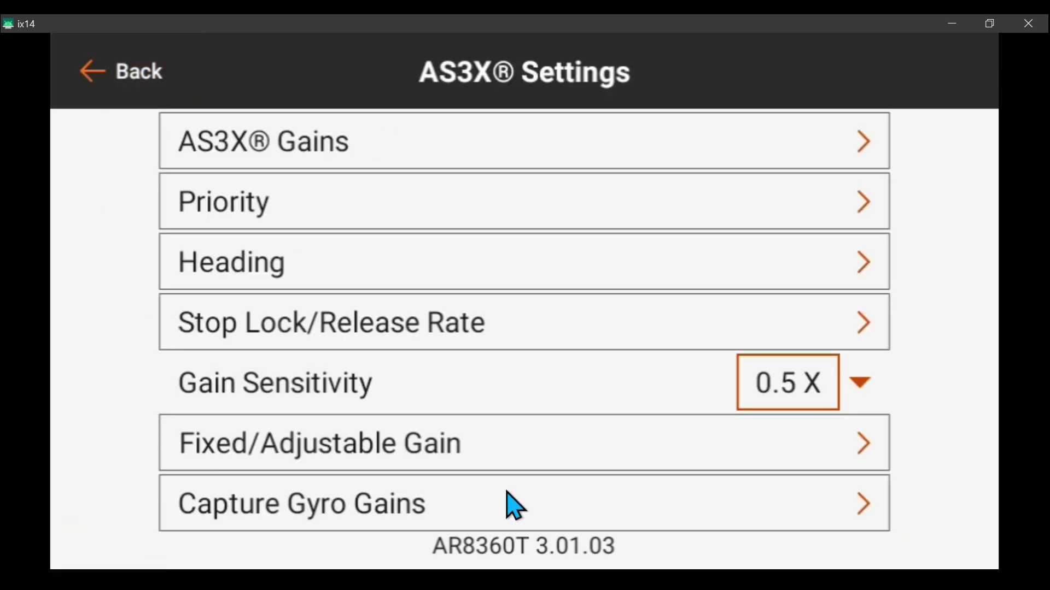
- Reopen the Capture Gyro Gains page from AS3X Settings
left_click(511, 511)
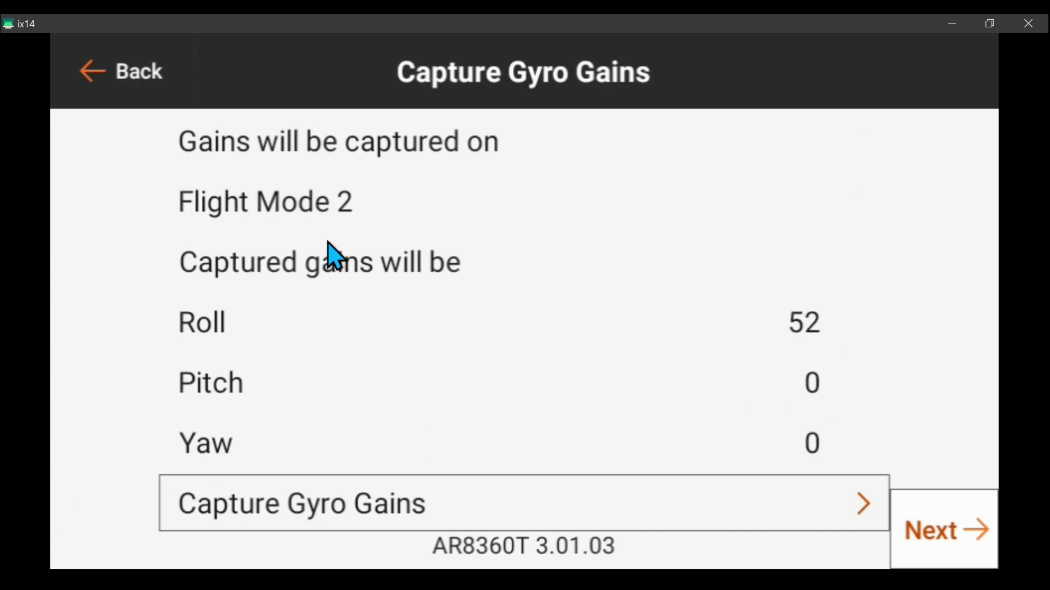